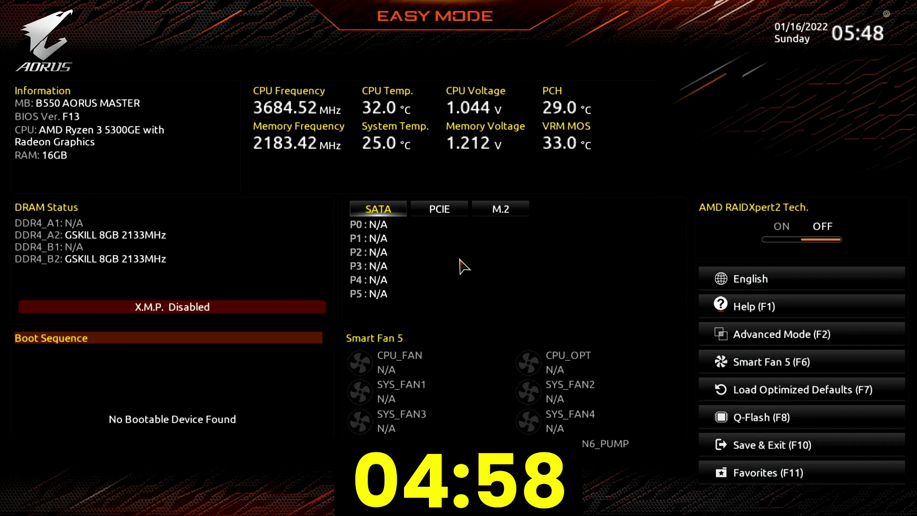
{"action": "left_click", "coordinate": [275, 308]}
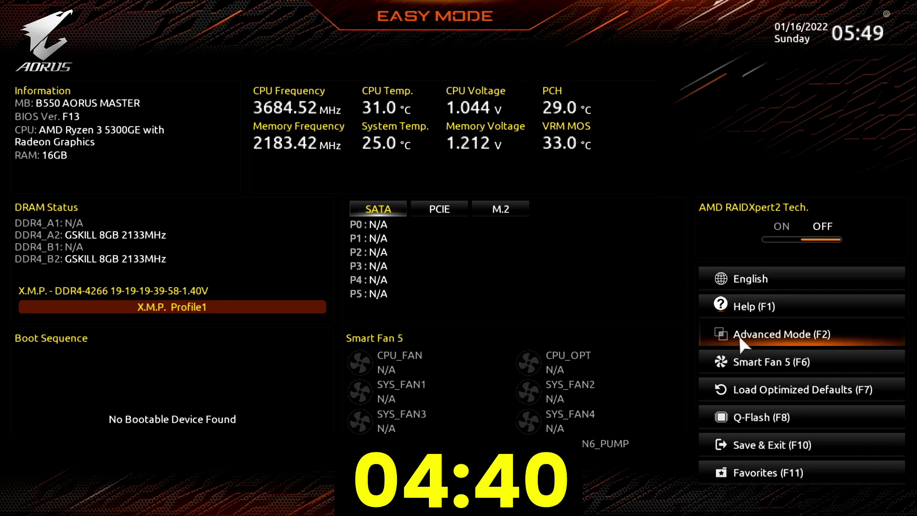
Step: In Advanced Mode's Tweaker page, enter 104 for CPU Clock Control to get 104.00MHz
{"action": "left_click", "coordinate": [739, 334]}
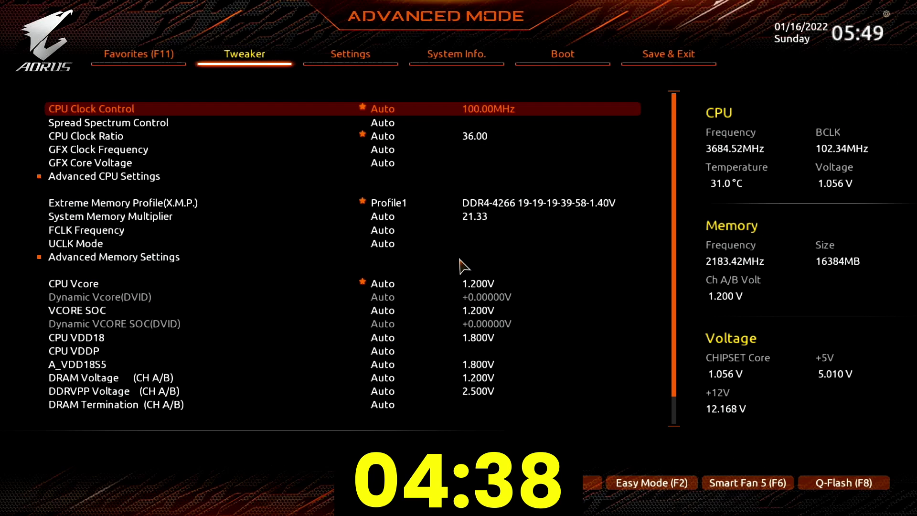
{"action": "type", "text": "104"}
{"action": "key", "text": "Return"}
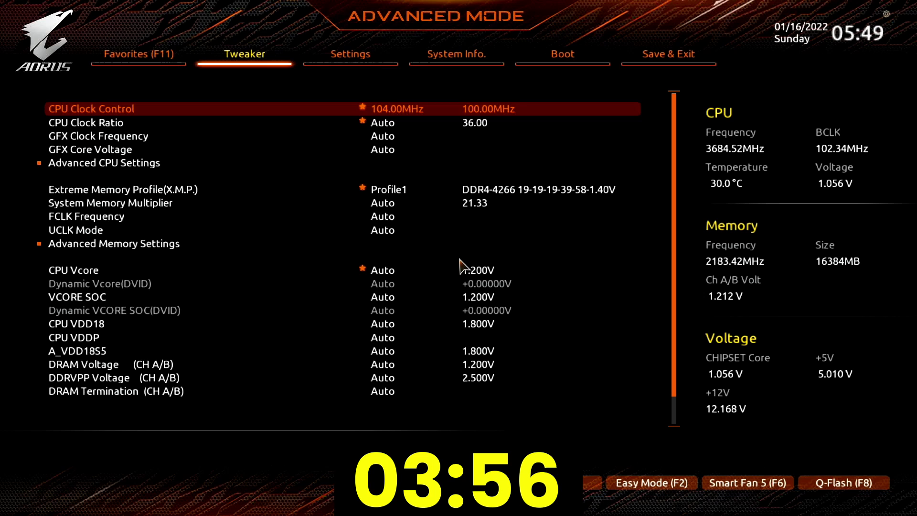
Step: Enter 2350MHz for GFX Clock Frequency and 1.425V for GFX Core Voltage
{"action": "key", "text": "Down"}
{"action": "key", "text": "Down"}
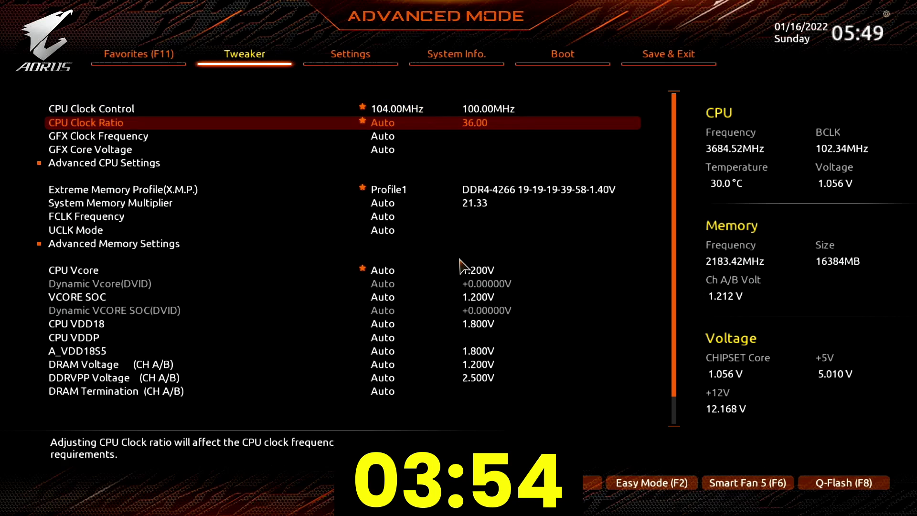
{"action": "type", "text": "2350"}
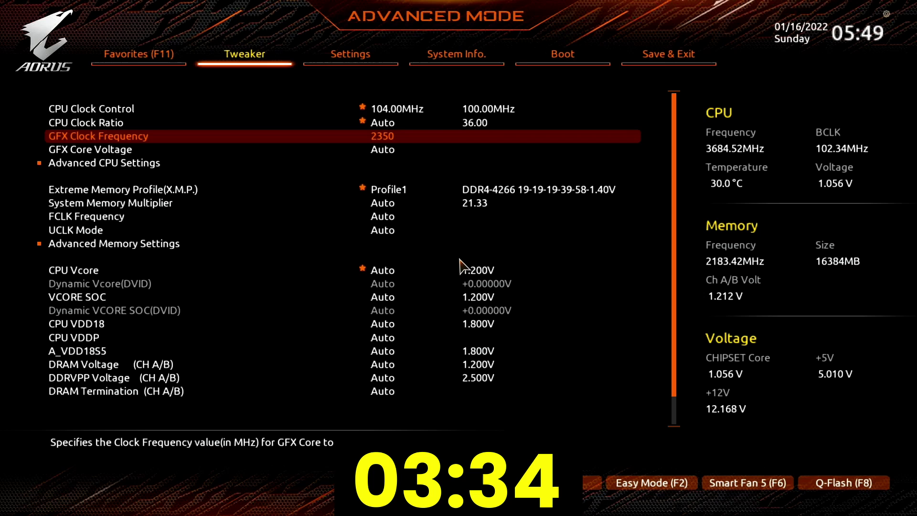
{"action": "key", "text": "Down"}
{"action": "type", "text": "1"}
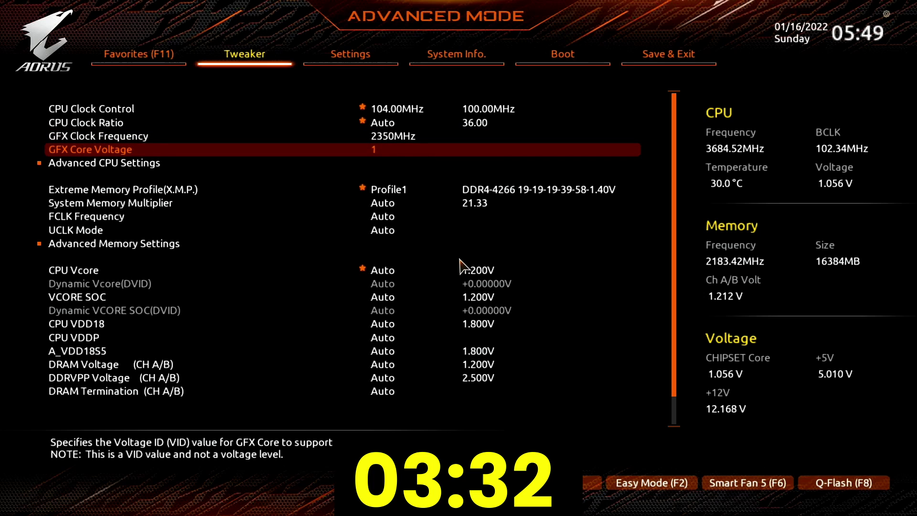
{"action": "type", "text": ".42"}
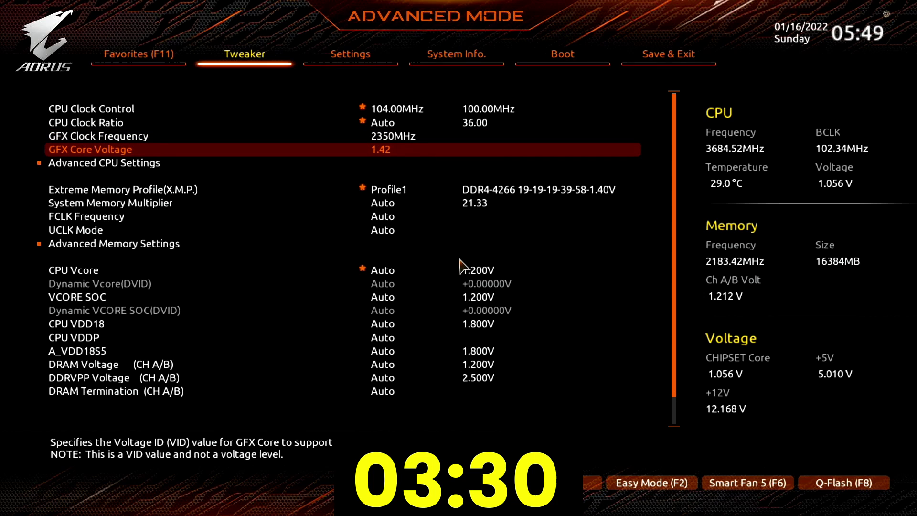
{"action": "type", "text": "5"}
{"action": "key", "text": "Return"}
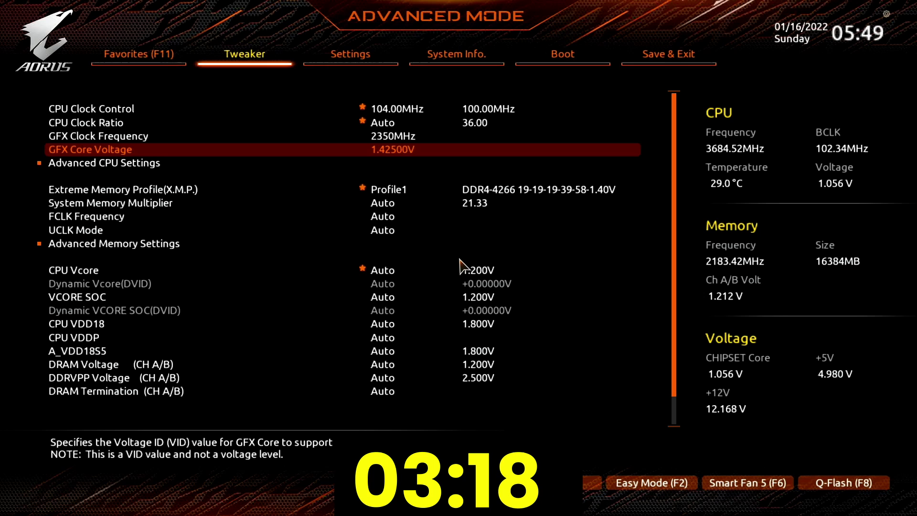
Step: Enter 42.66 as System Memory Multiplier and pick 2133MHz from the FCLK Frequency list
{"action": "key", "text": "Down"}
{"action": "key", "text": "Down"}
{"action": "key", "text": "Down"}
{"action": "type", "text": "42.66"}
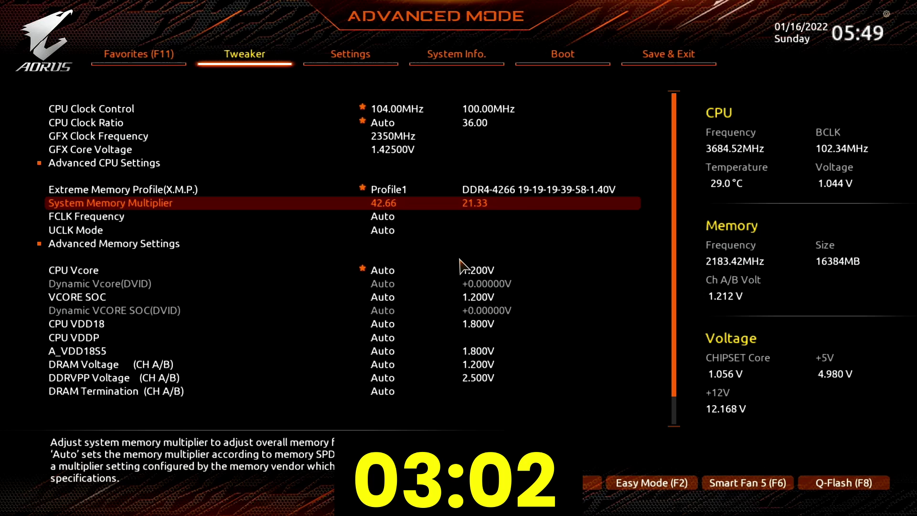
{"action": "key", "text": "Down"}
{"action": "key", "text": "Return"}
{"action": "key", "text": "Down"}
{"action": "key", "text": "Down"}
{"action": "key", "text": "Down"}
{"action": "key", "text": "Down"}
{"action": "key", "text": "Down"}
{"action": "key", "text": "Down"}
{"action": "key", "text": "Down"}
{"action": "key", "text": "Down"}
{"action": "key", "text": "Down"}
{"action": "key", "text": "Down"}
{"action": "key", "text": "Down"}
{"action": "key", "text": "Down"}
{"action": "key", "text": "Down"}
{"action": "key", "text": "Down"}
{"action": "key", "text": "Down"}
{"action": "key", "text": "Down"}
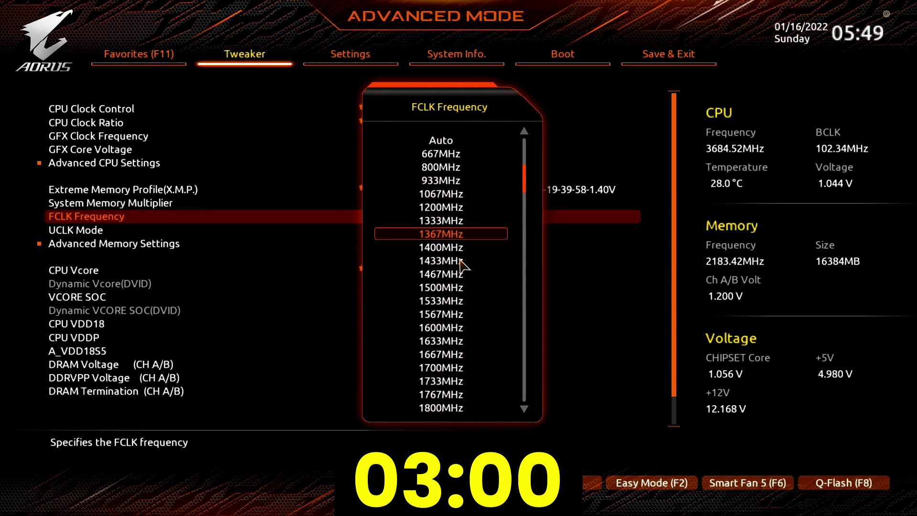
{"action": "key", "text": "Down"}
{"action": "key", "text": "Down"}
{"action": "key", "text": "Down"}
{"action": "key", "text": "Down"}
{"action": "key", "text": "Down"}
{"action": "key", "text": "Down"}
{"action": "key", "text": "Down"}
{"action": "key", "text": "Down"}
{"action": "key", "text": "Down"}
{"action": "key", "text": "Down"}
{"action": "key", "text": "Down"}
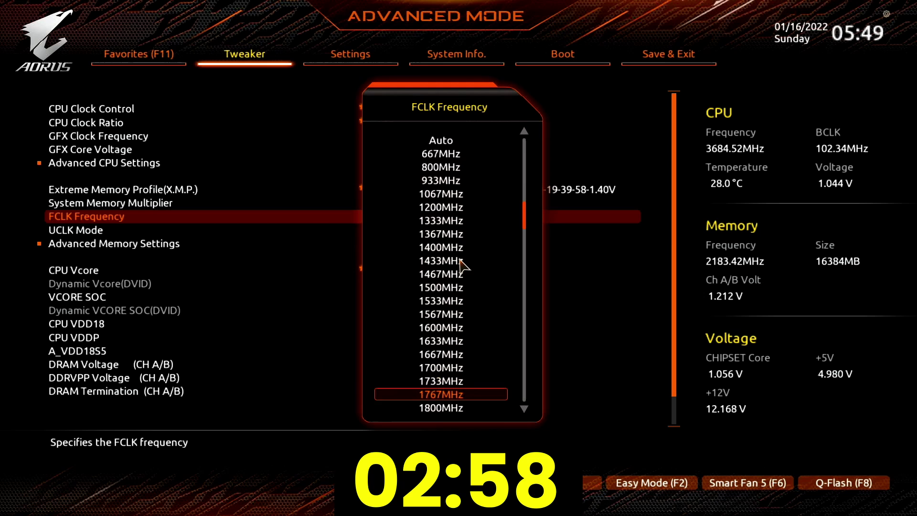
{"action": "key", "text": "Down"}
{"action": "key", "text": "Down"}
{"action": "key", "text": "Down"}
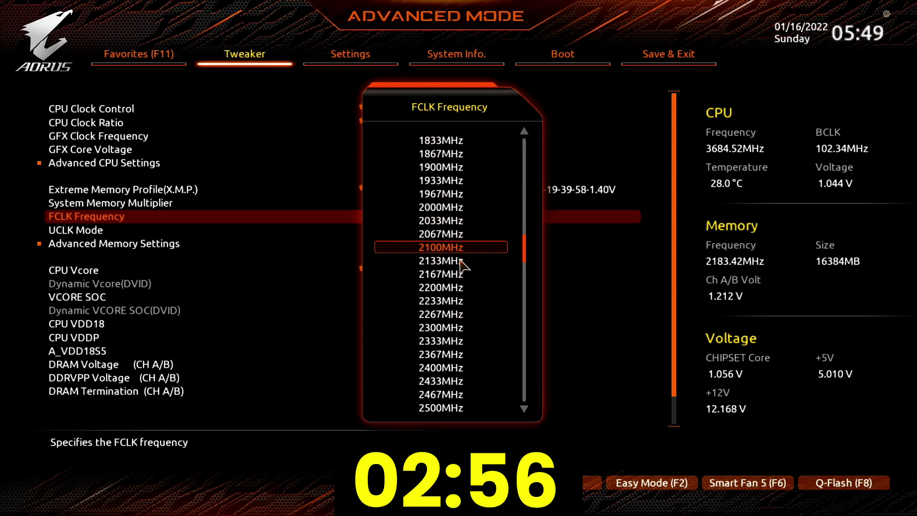
{"action": "key", "text": "Return"}
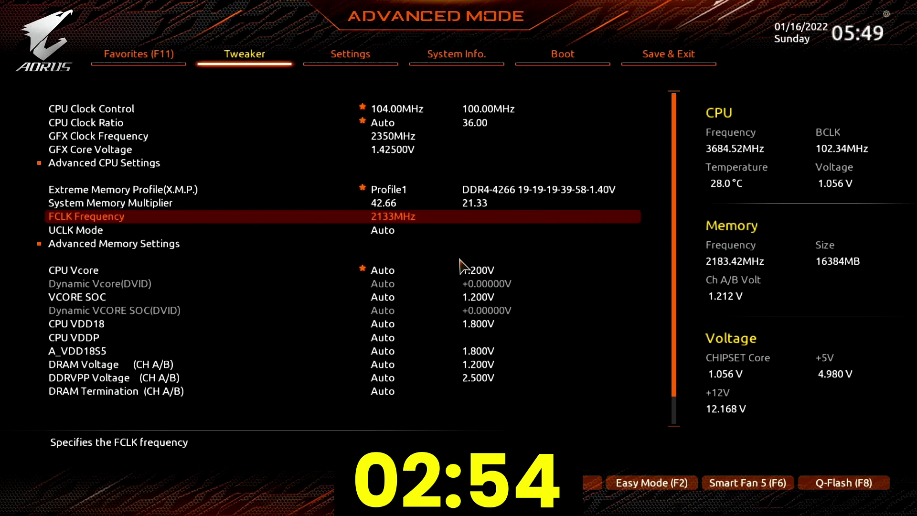
{"action": "key", "text": "Down"}
{"action": "key", "text": "Down"}
{"action": "key", "text": "Down"}
Step: Set CPU Vcore mode to Normal with a +0.03125V Dynamic Vcore(DVID) offset
{"action": "key", "text": "Down"}
{"action": "key", "text": "Up"}
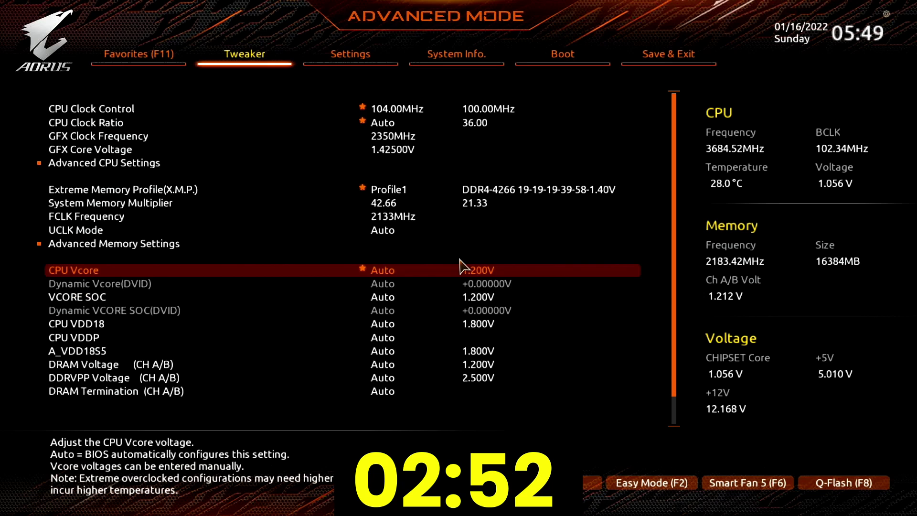
{"action": "key", "text": "Return"}
{"action": "key", "text": "Down"}
{"action": "key", "text": "Return"}
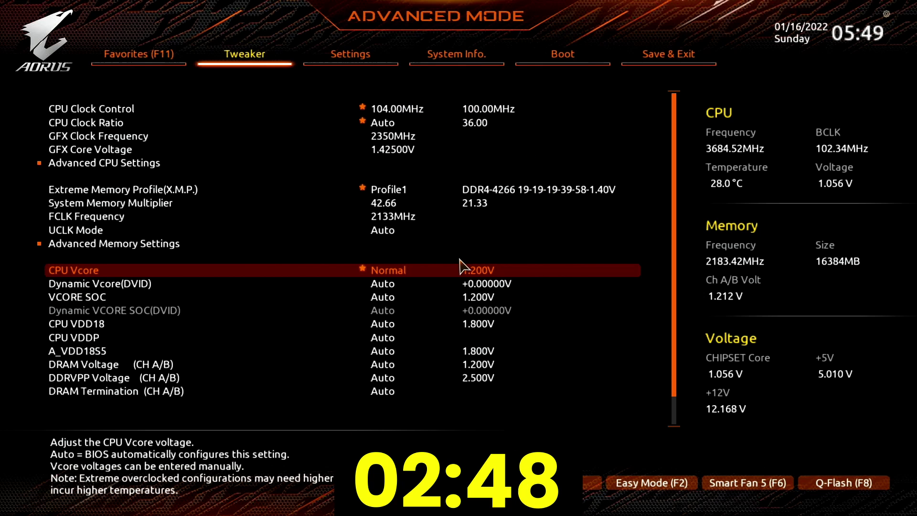
{"action": "key", "text": "Down"}
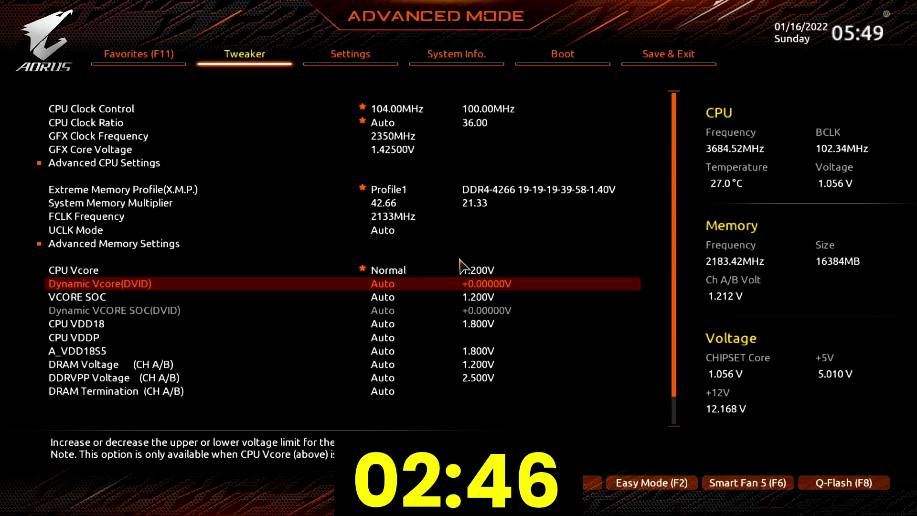
{"action": "type", "text": "0."}
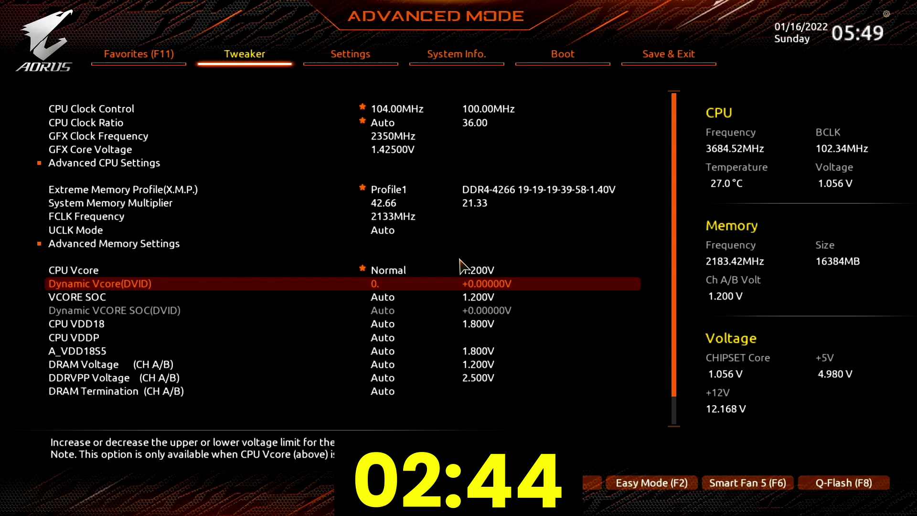
{"action": "type", "text": "03125"}
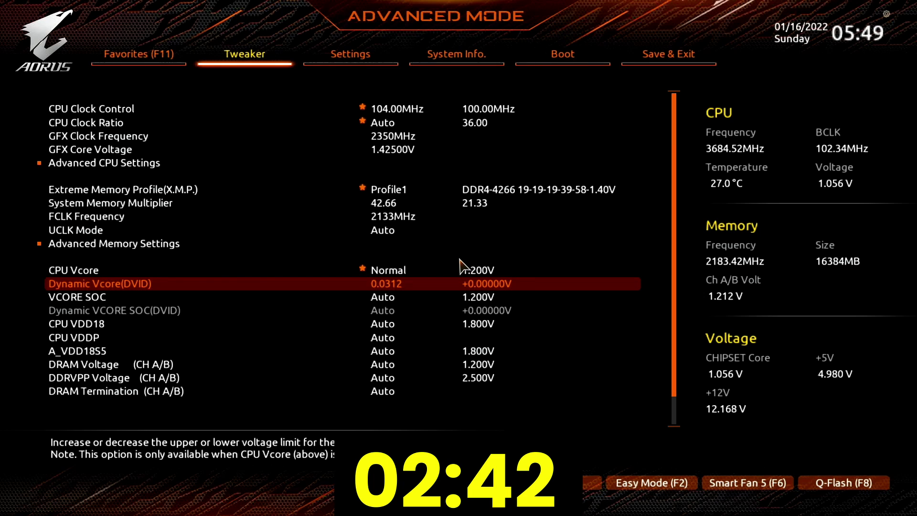
{"action": "key", "text": "Return"}
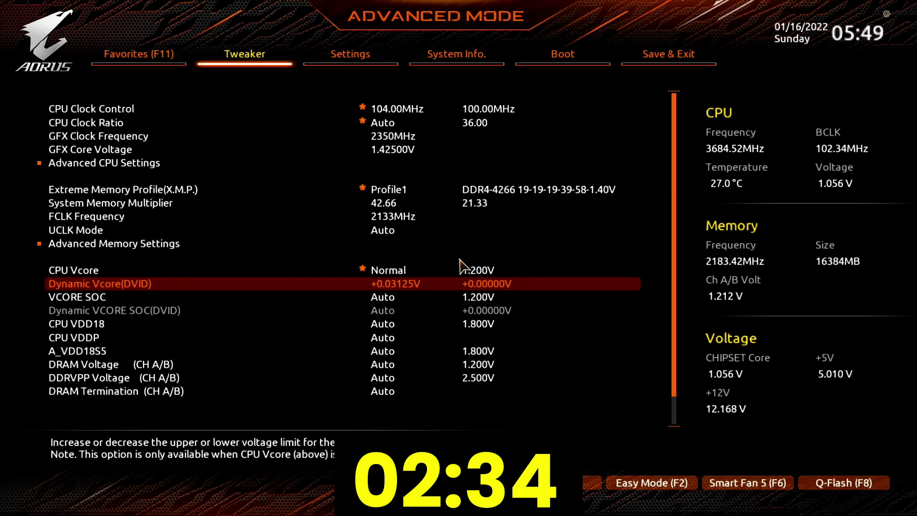
Step: Set DRAM Voltage (CH A/B) to 1.500V
{"action": "key", "text": "Down"}
{"action": "key", "text": "Down"}
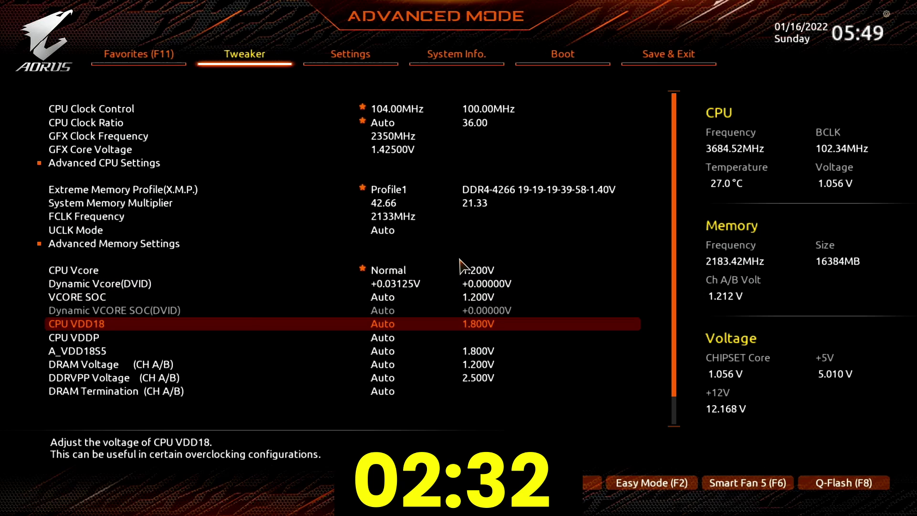
{"action": "key", "text": "Down"}
{"action": "key", "text": "Down"}
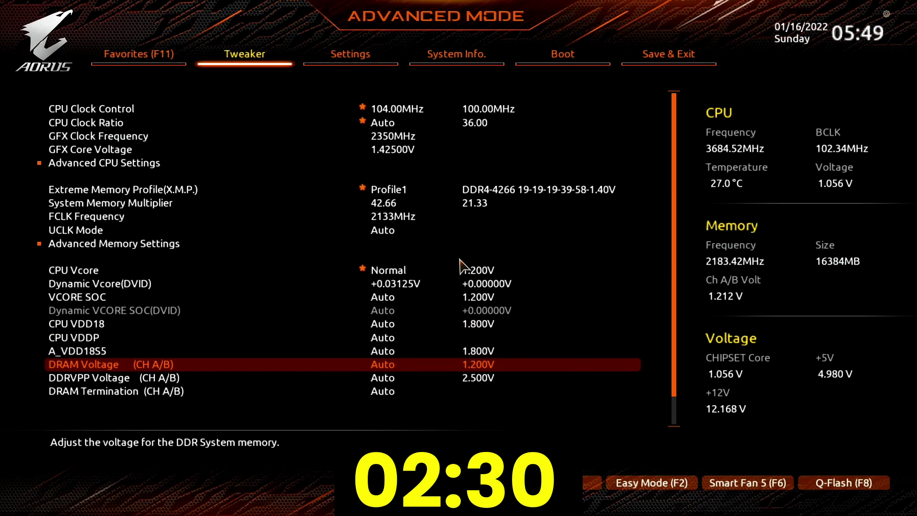
{"action": "key", "text": "Return"}
{"action": "key", "text": "Down"}
{"action": "key", "text": "Down"}
{"action": "key", "text": "Down"}
{"action": "key", "text": "Down"}
{"action": "key", "text": "Down"}
{"action": "key", "text": "Down"}
{"action": "key", "text": "Down"}
{"action": "key", "text": "Down"}
{"action": "key", "text": "Down"}
{"action": "key", "text": "Down"}
{"action": "key", "text": "Down"}
{"action": "key", "text": "Down"}
{"action": "key", "text": "Down"}
{"action": "key", "text": "Down"}
{"action": "key", "text": "Down"}
{"action": "key", "text": "Down"}
{"action": "key", "text": "Down"}
{"action": "key", "text": "Down"}
{"action": "key", "text": "Down"}
{"action": "key", "text": "Down"}
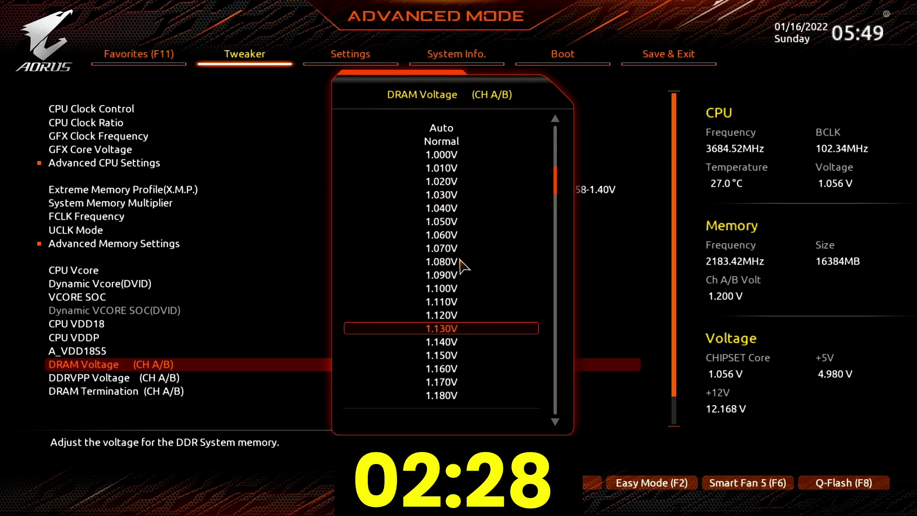
{"action": "key", "text": "Down"}
{"action": "key", "text": "Down"}
{"action": "key", "text": "Down"}
{"action": "key", "text": "Down"}
{"action": "key", "text": "Down"}
{"action": "key", "text": "Down"}
{"action": "key", "text": "Down"}
{"action": "key", "text": "Down"}
{"action": "key", "text": "Down"}
{"action": "key", "text": "Down"}
{"action": "key", "text": "Down"}
{"action": "key", "text": "Down"}
{"action": "key", "text": "Down"}
{"action": "key", "text": "Down"}
{"action": "key", "text": "Down"}
{"action": "key", "text": "Down"}
{"action": "key", "text": "Down"}
{"action": "key", "text": "Down"}
{"action": "key", "text": "Down"}
{"action": "key", "text": "Down"}
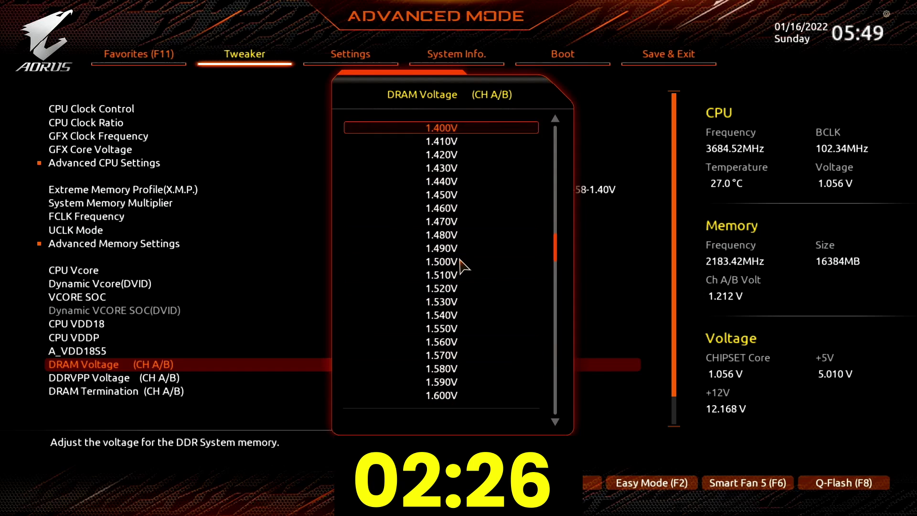
{"action": "key", "text": "Down"}
{"action": "key", "text": "Down"}
{"action": "key", "text": "Down"}
{"action": "key", "text": "Down"}
{"action": "key", "text": "Return"}
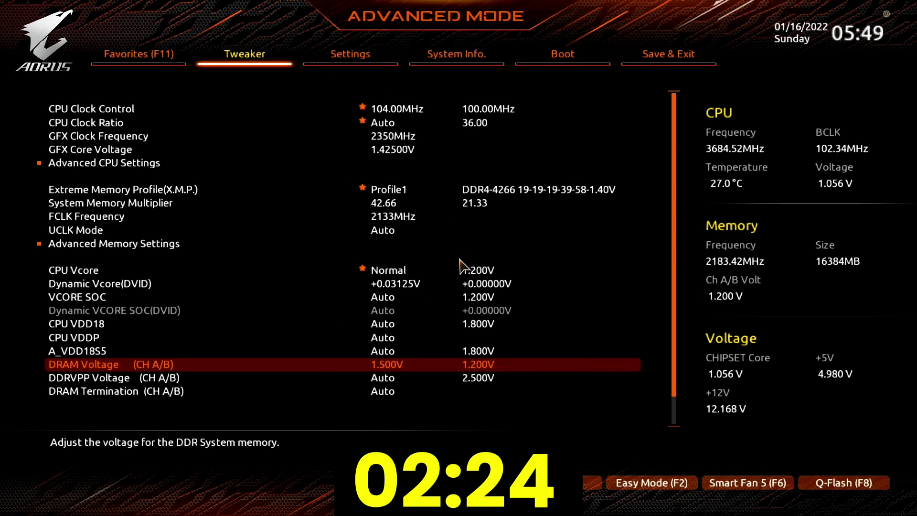
Step: Open Settings > AMD Overclocking and set Precision Boost Overdrive to Advanced
{"action": "key", "text": "Right"}
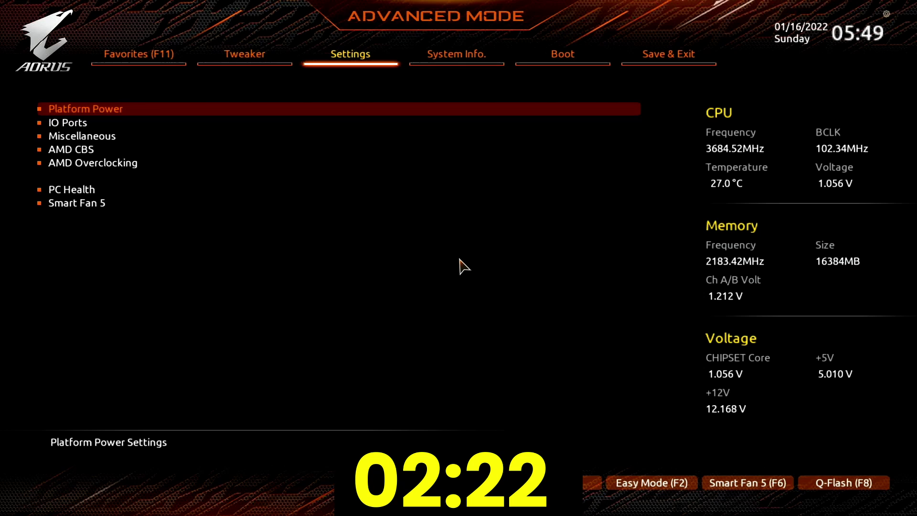
{"action": "key", "text": "Down"}
{"action": "key", "text": "Down"}
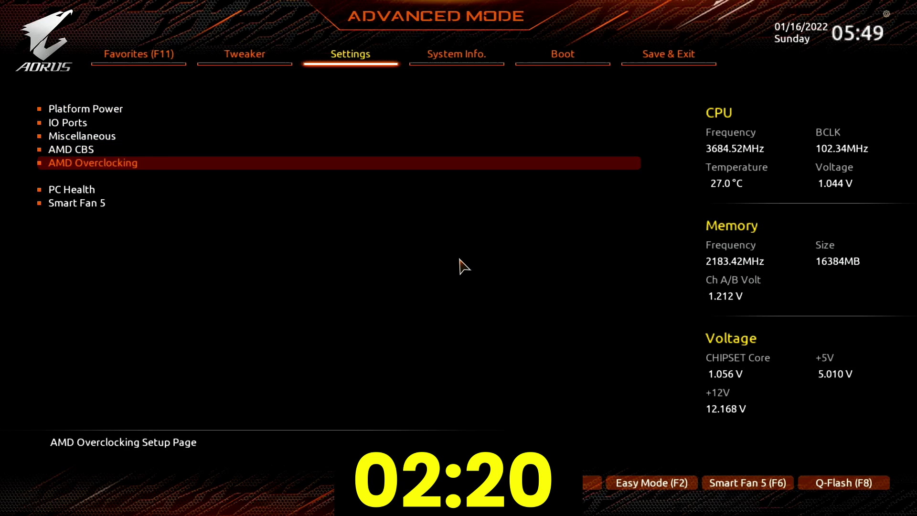
{"action": "key", "text": "Return"}
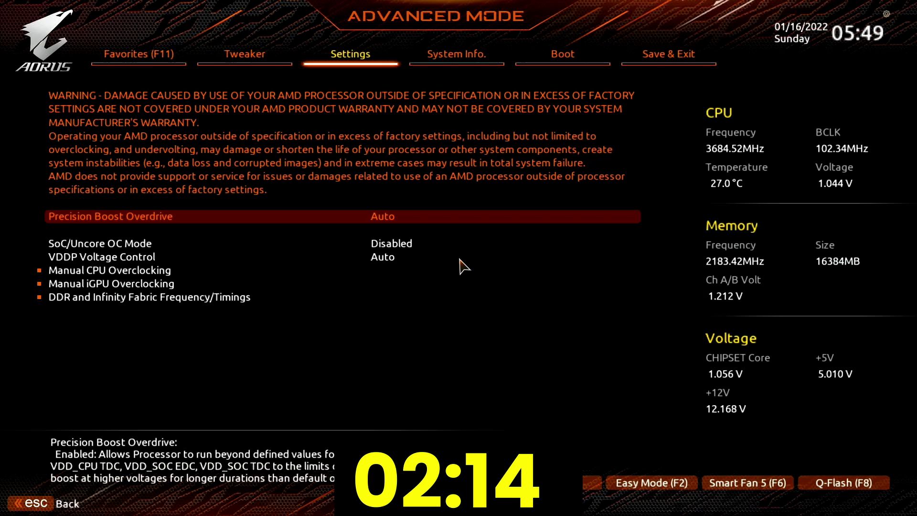
{"action": "key", "text": "Return"}
{"action": "key", "text": "Down"}
{"action": "key", "text": "Down"}
{"action": "key", "text": "Down"}
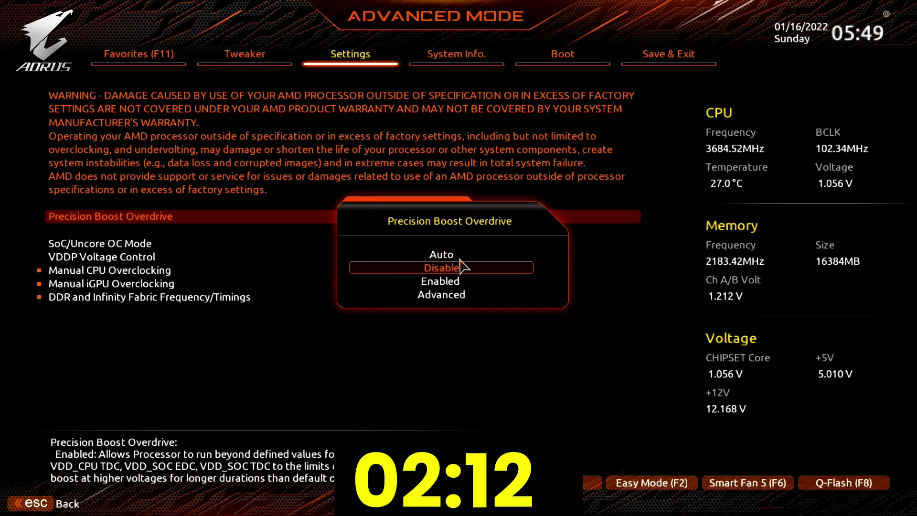
{"action": "key", "text": "Return"}
Step: Set PBO Limits to Manual
{"action": "key", "text": "Down"}
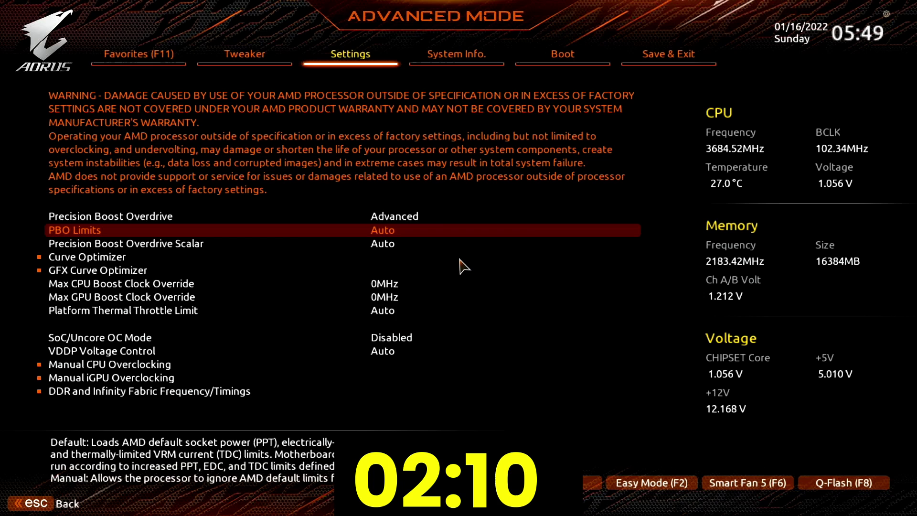
{"action": "key", "text": "Return"}
{"action": "key", "text": "Down"}
{"action": "key", "text": "Down"}
{"action": "key", "text": "Down"}
{"action": "key", "text": "Return"}
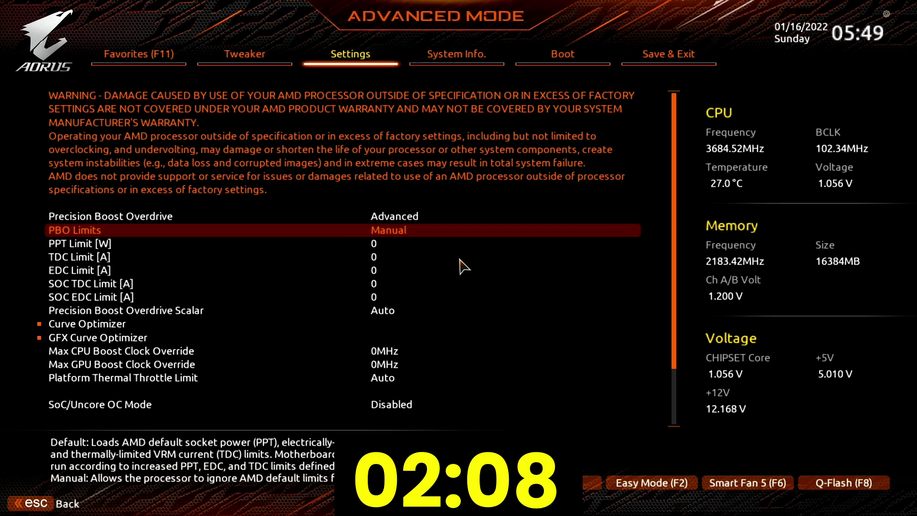
Step: Enter the limit rows: PPT 150, TDC 60, EDC 85, SOC TDC 60, SOC EDC 85
{"action": "key", "text": "Down"}
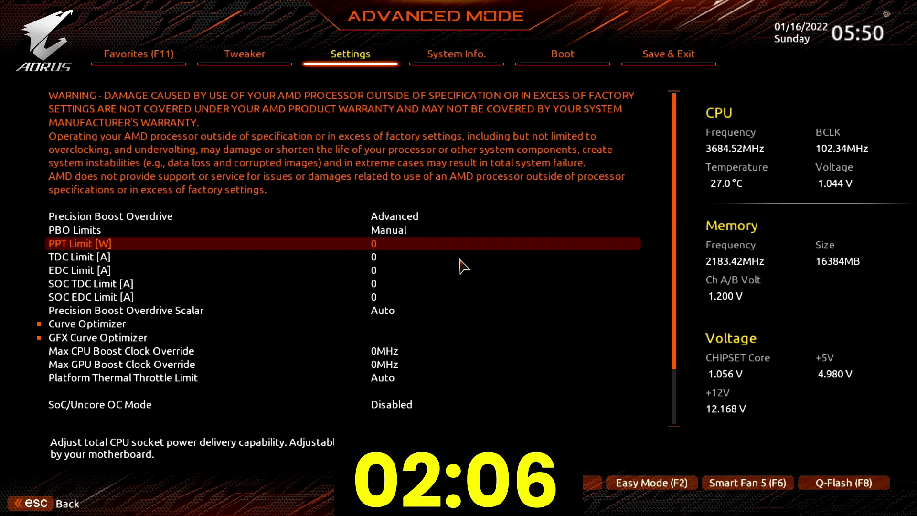
{"action": "type", "text": "150"}
{"action": "key", "text": "Down"}
{"action": "type", "text": "60"}
{"action": "key", "text": "Down"}
{"action": "type", "text": "85"}
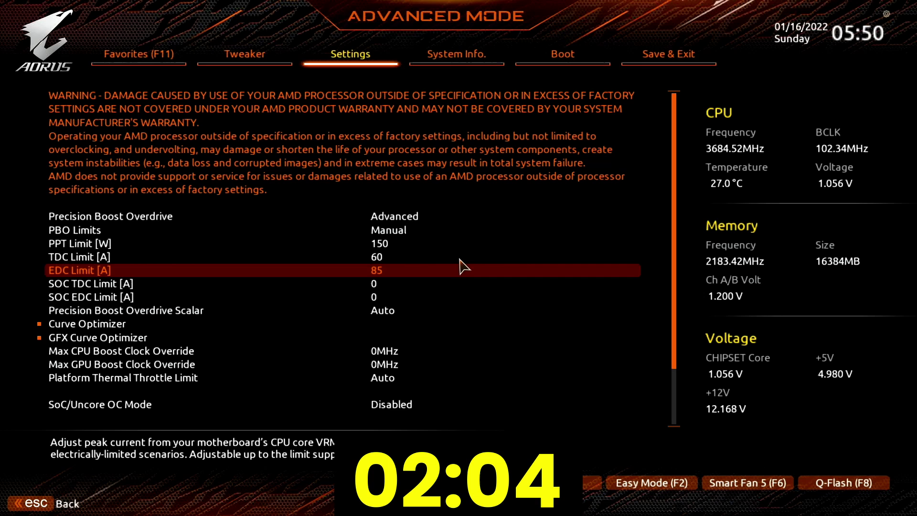
{"action": "key", "text": "Down"}
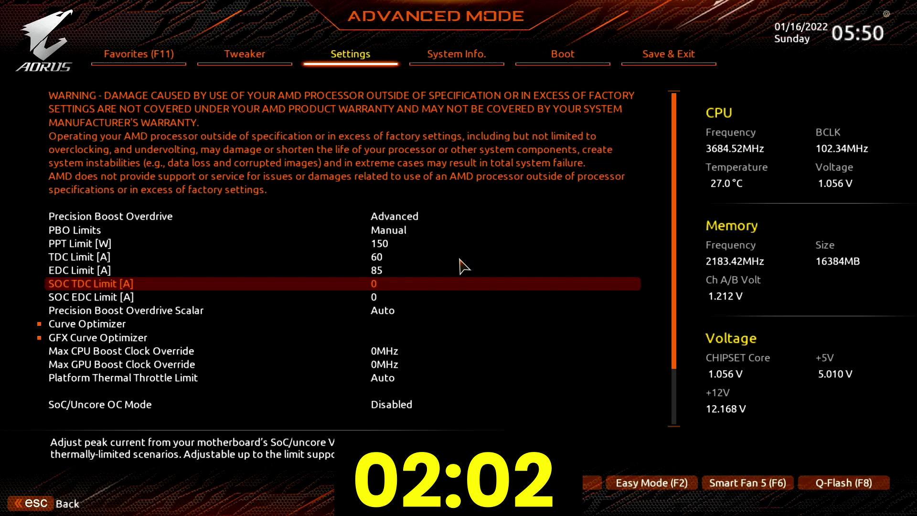
{"action": "type", "text": "60"}
{"action": "key", "text": "Down"}
{"action": "type", "text": "85"}
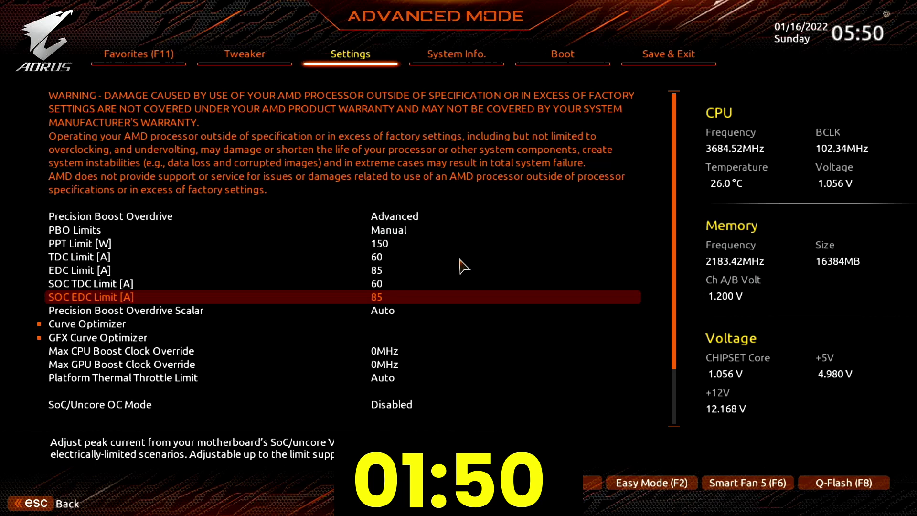
Step: Make the PBO Scalar Manual and choose 10X from the 1X–10X scalar list
{"action": "key", "text": "Down"}
{"action": "key", "text": "Return"}
{"action": "key", "text": "Down"}
{"action": "key", "text": "Return"}
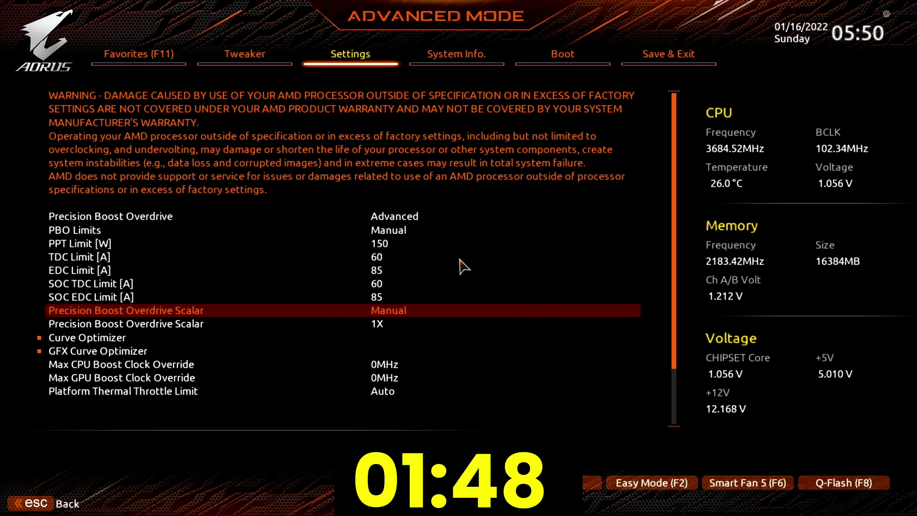
{"action": "key", "text": "Down"}
{"action": "key", "text": "Return"}
{"action": "key", "text": "Down"}
{"action": "key", "text": "Down"}
{"action": "key", "text": "Down"}
{"action": "key", "text": "Down"}
{"action": "key", "text": "Down"}
{"action": "key", "text": "Down"}
{"action": "key", "text": "Down"}
{"action": "key", "text": "Down"}
{"action": "key", "text": "Down"}
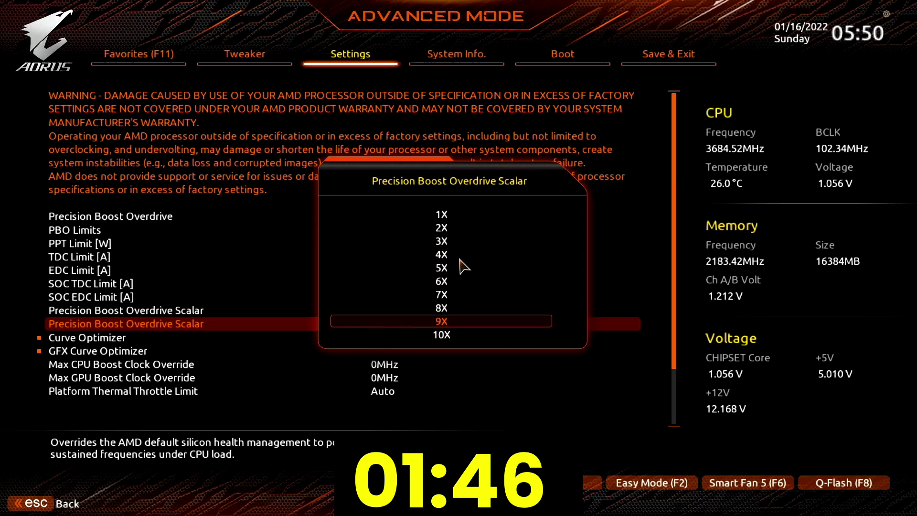
{"action": "key", "text": "Return"}
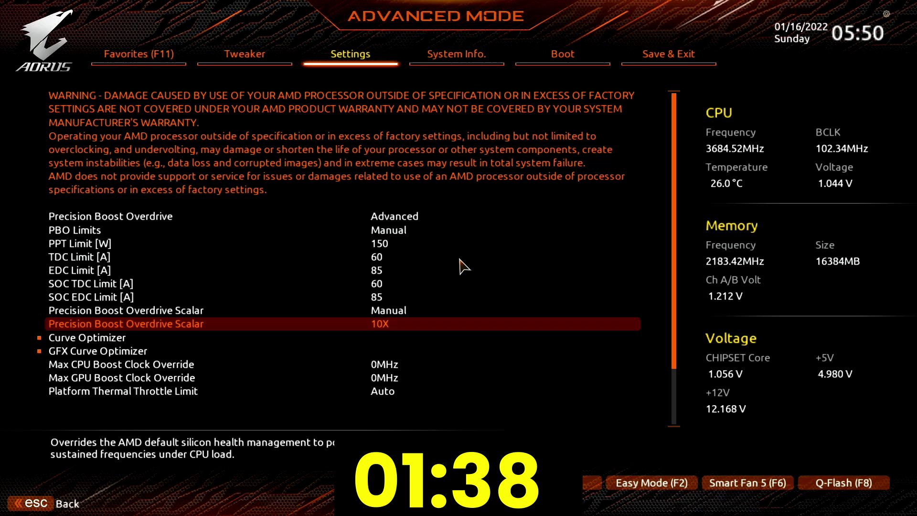
Step: Open Curve Optimizer and set its mode to Per Core
{"action": "key", "text": "Down"}
{"action": "key", "text": "Return"}
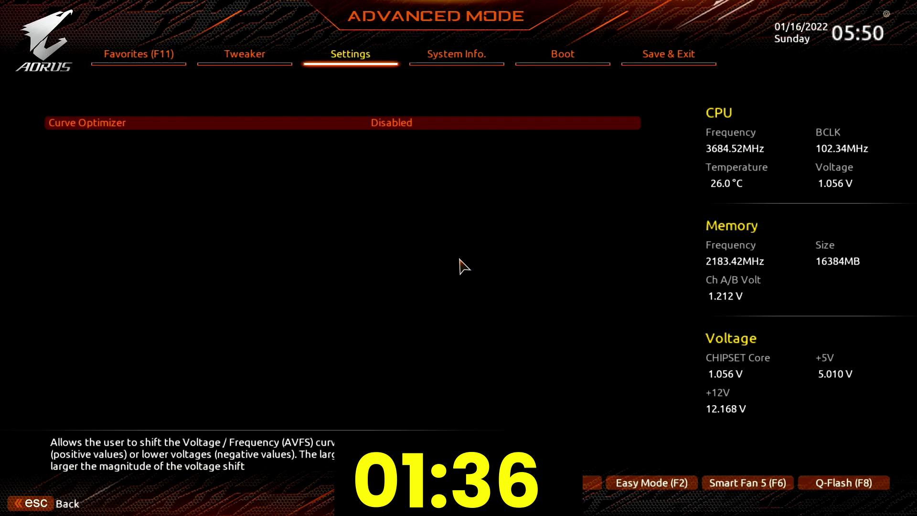
{"action": "key", "text": "Return"}
{"action": "key", "text": "Down"}
{"action": "key", "text": "Down"}
{"action": "key", "text": "Return"}
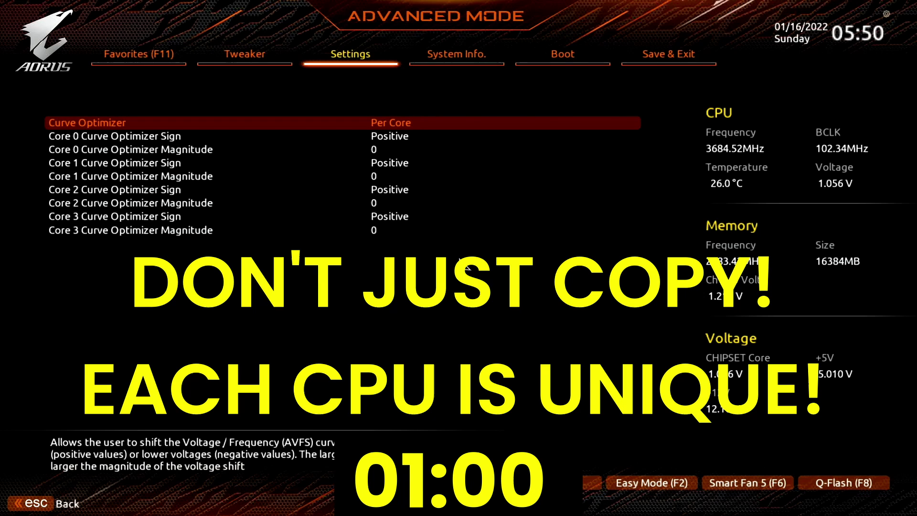
Step: Give Core 0 a Negative offset of 5 and Core 1 a Negative offset of 10
{"action": "key", "text": "Down"}
{"action": "key", "text": "minus"}
{"action": "key", "text": "Down"}
{"action": "key", "text": "5"}
{"action": "key", "text": "Down"}
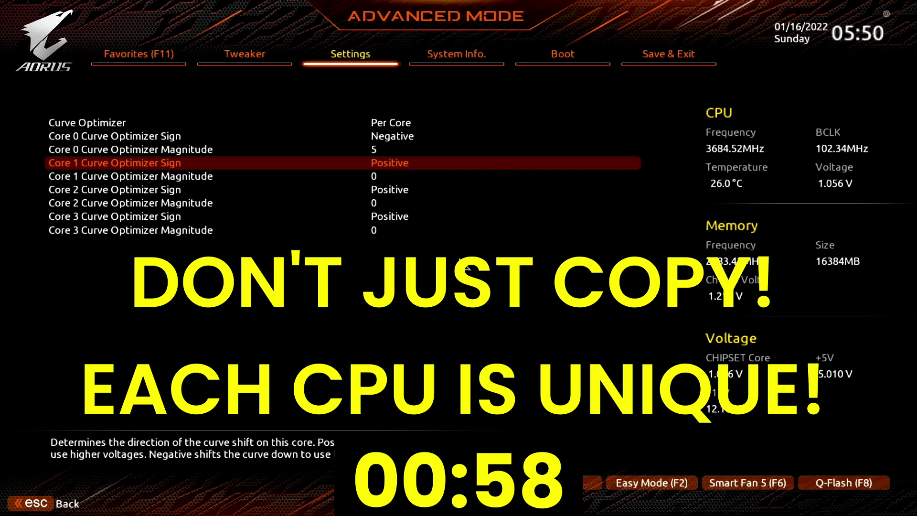
{"action": "key", "text": "minus"}
{"action": "key", "text": "Down"}
{"action": "type", "text": "10"}
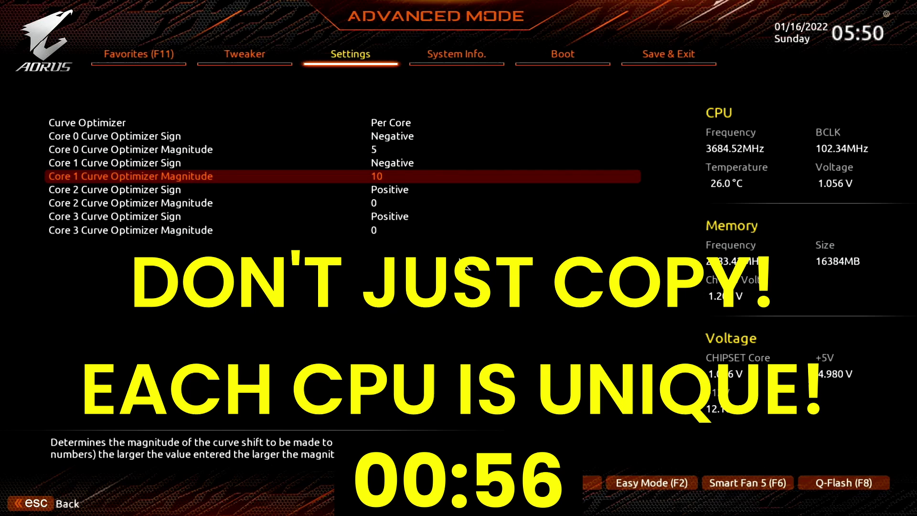
Step: Give Core 2 a Negative offset of 5 and Core 3 a Negative offset of 10
{"action": "key", "text": "Down"}
{"action": "key", "text": "minus"}
{"action": "key", "text": "Down"}
{"action": "type", "text": "5"}
{"action": "key", "text": "Down"}
{"action": "key", "text": "minus"}
{"action": "key", "text": "Down"}
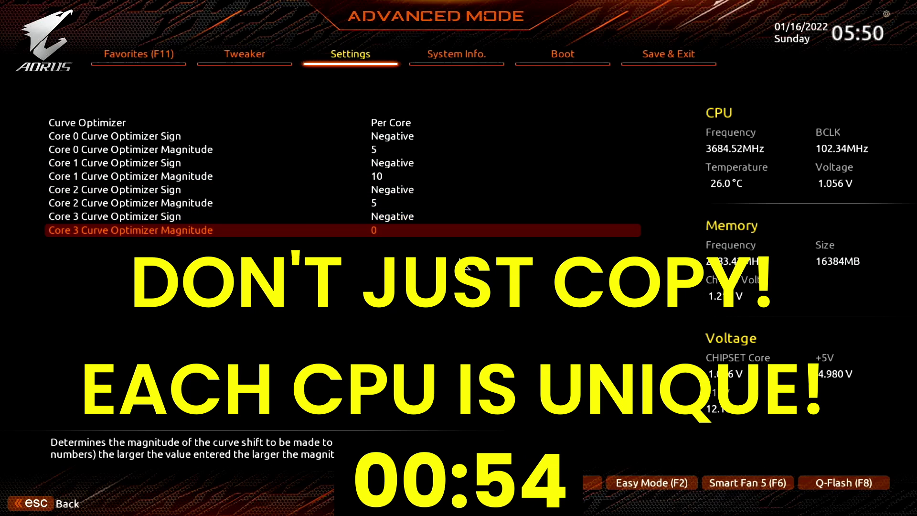
{"action": "type", "text": "10"}
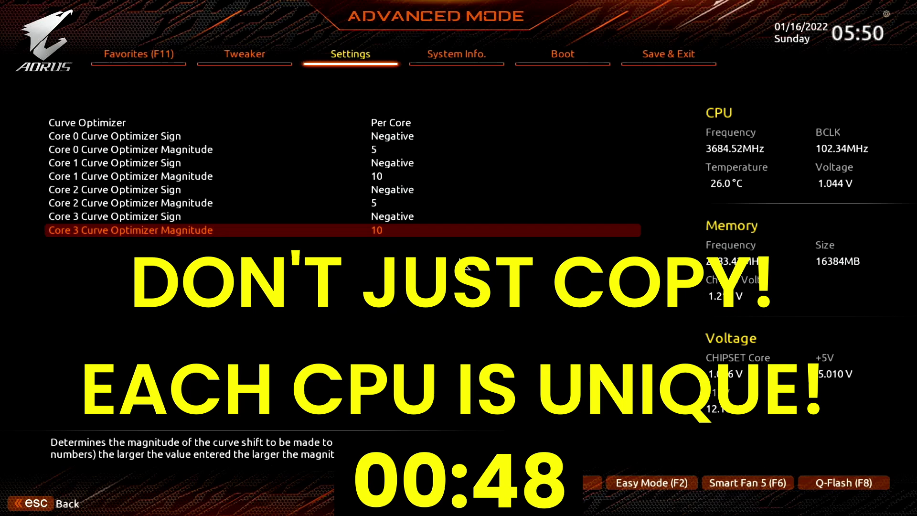
Step: Back on the AMD Overclocking list, choose 200MHz for Max CPU Boost Clock Override
{"action": "key", "text": "Escape"}
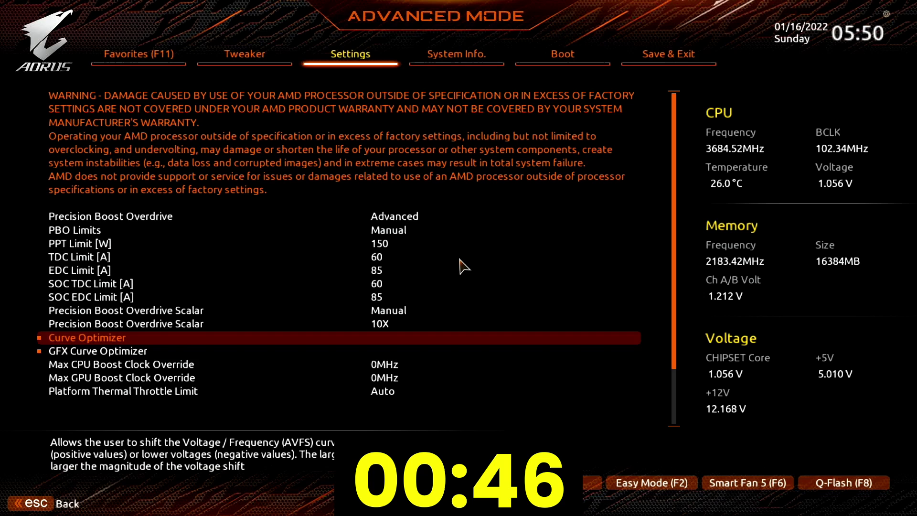
{"action": "key", "text": "Down"}
{"action": "key", "text": "Down"}
{"action": "key", "text": "Return"}
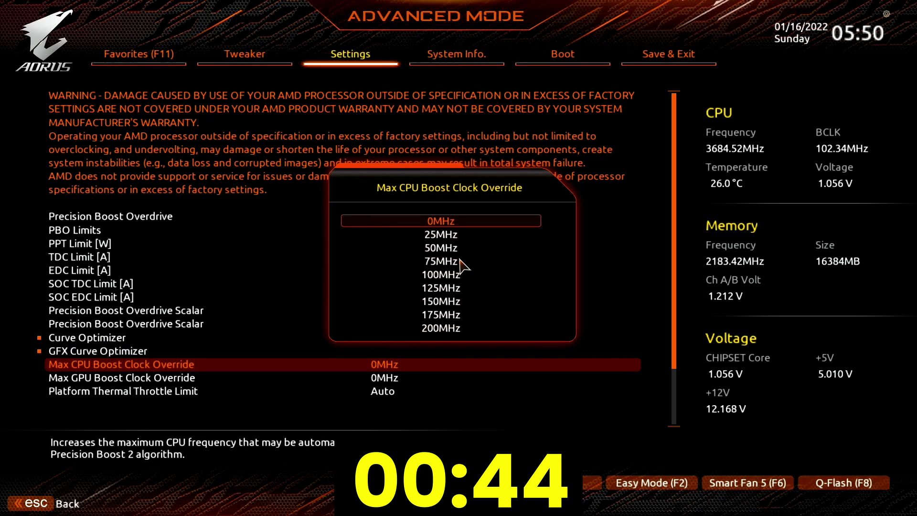
{"action": "key", "text": "End"}
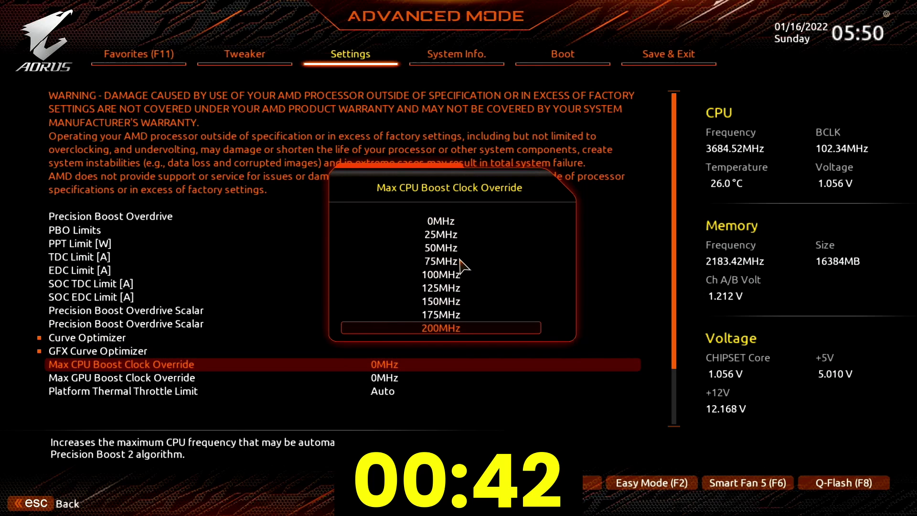
{"action": "key", "text": "Return"}
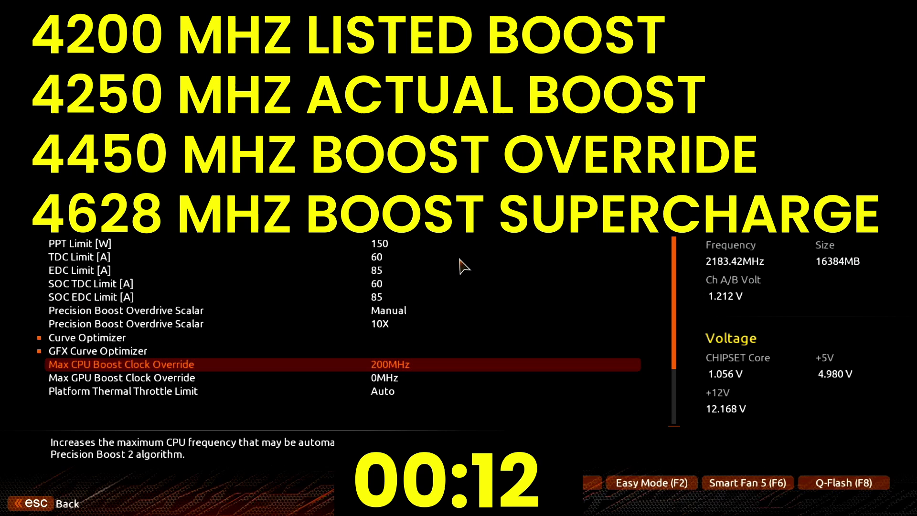
Step: Bring up the Save & Exit Setup confirmation listing the modified overclock settings
{"action": "key", "text": "F10"}
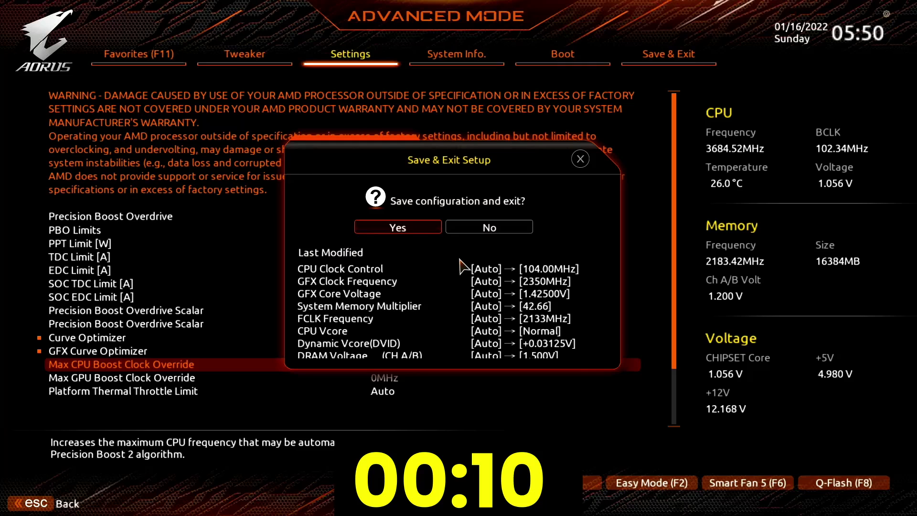